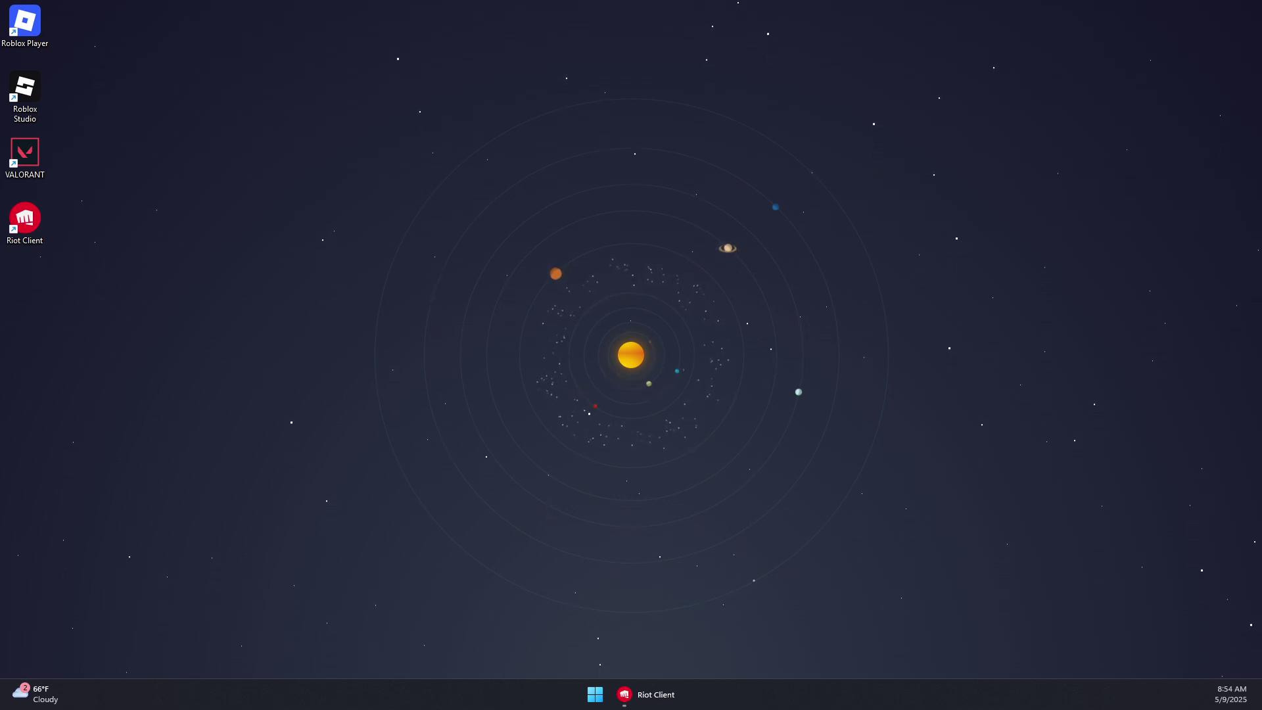
Reach the VALORANT shortcut's Properties via Show more options.
{"action": "right_click", "coordinate": [28, 158]}
{"action": "left_click", "coordinate": [98, 473]}
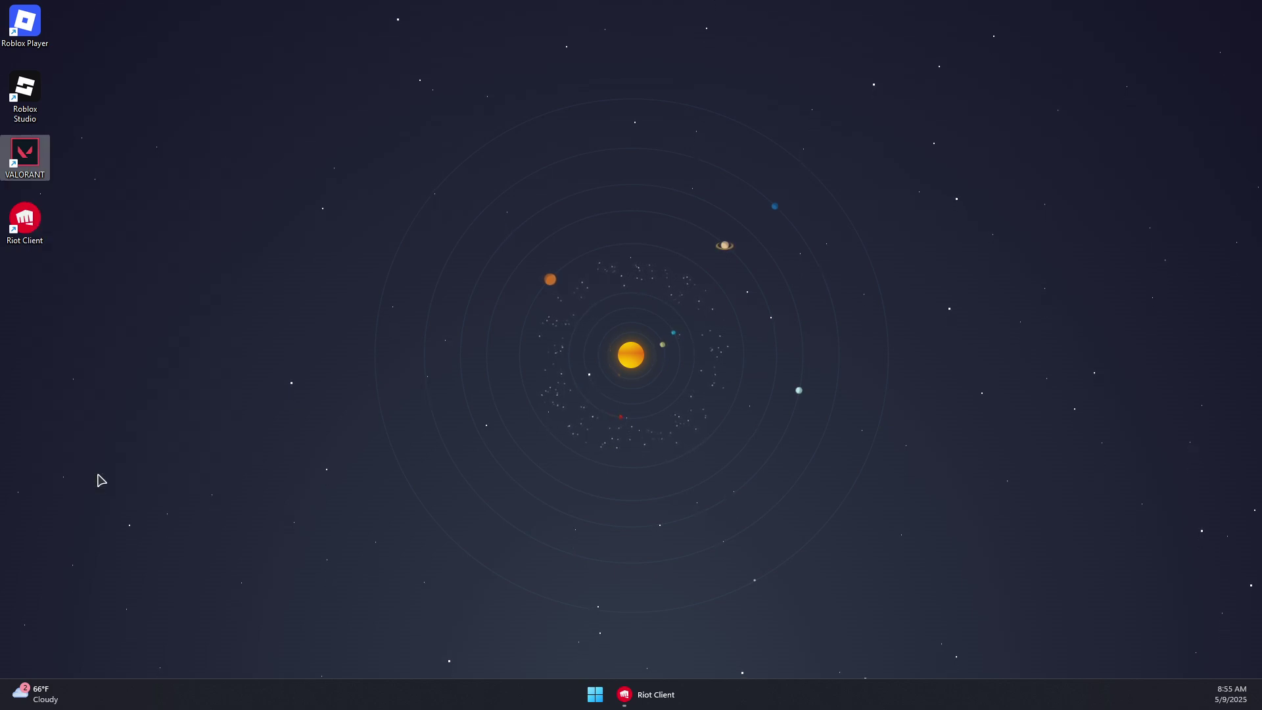
{"action": "left_click", "coordinate": [89, 581]}
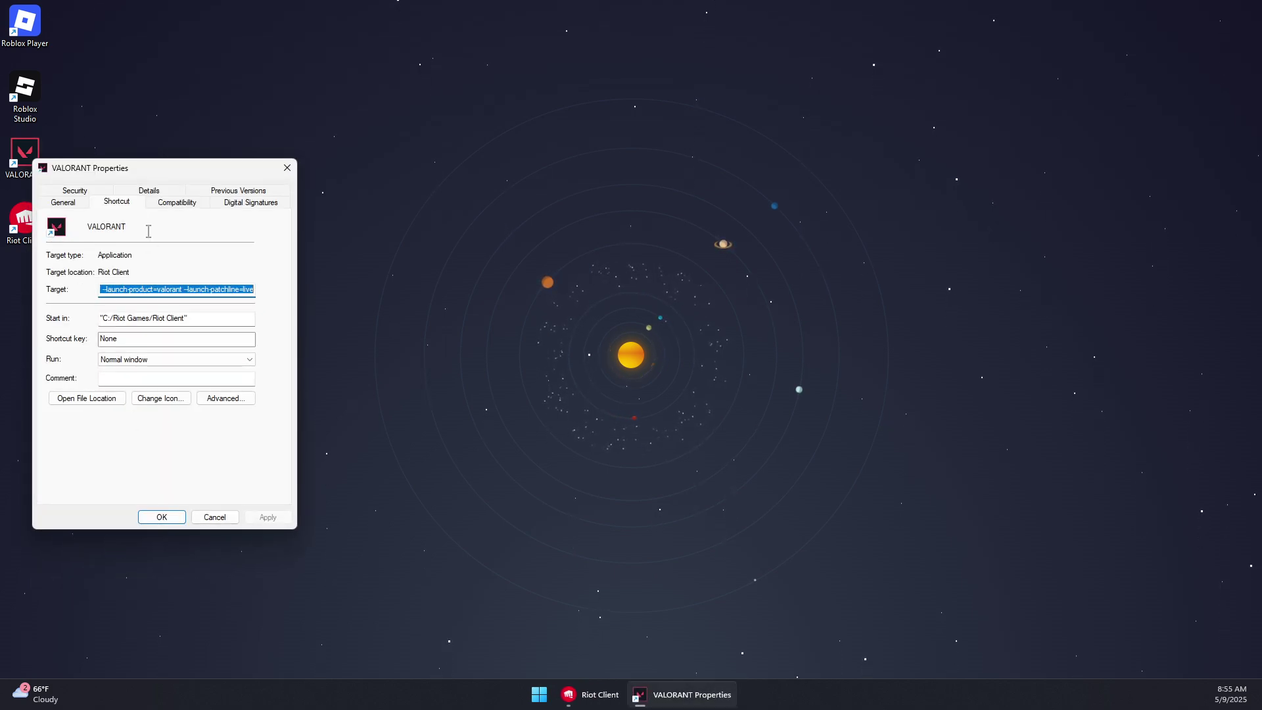
Confirm Disable fullscreen optimizations and Run as administrator in Compatibility and save with OK.
{"action": "left_click", "coordinate": [179, 201]}
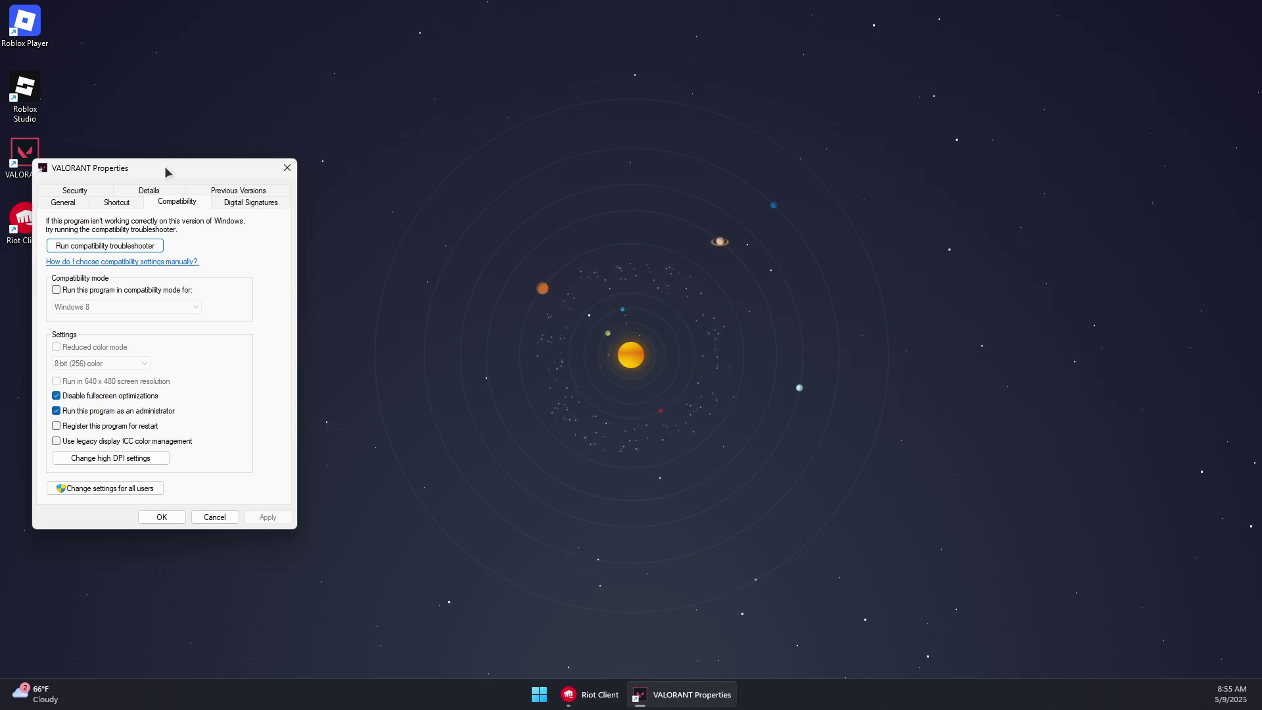
{"action": "left_click_drag", "start_coordinate": [137, 175], "coordinate": [222, 168]}
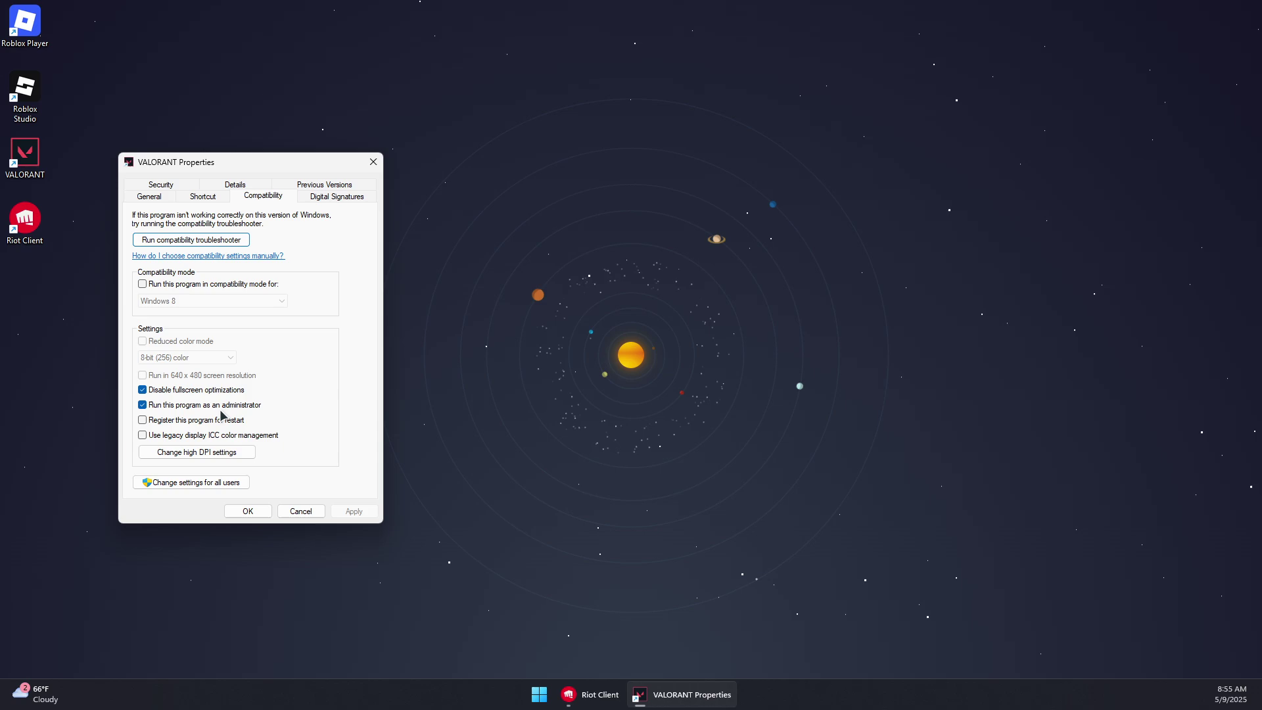
{"action": "left_click", "coordinate": [248, 510]}
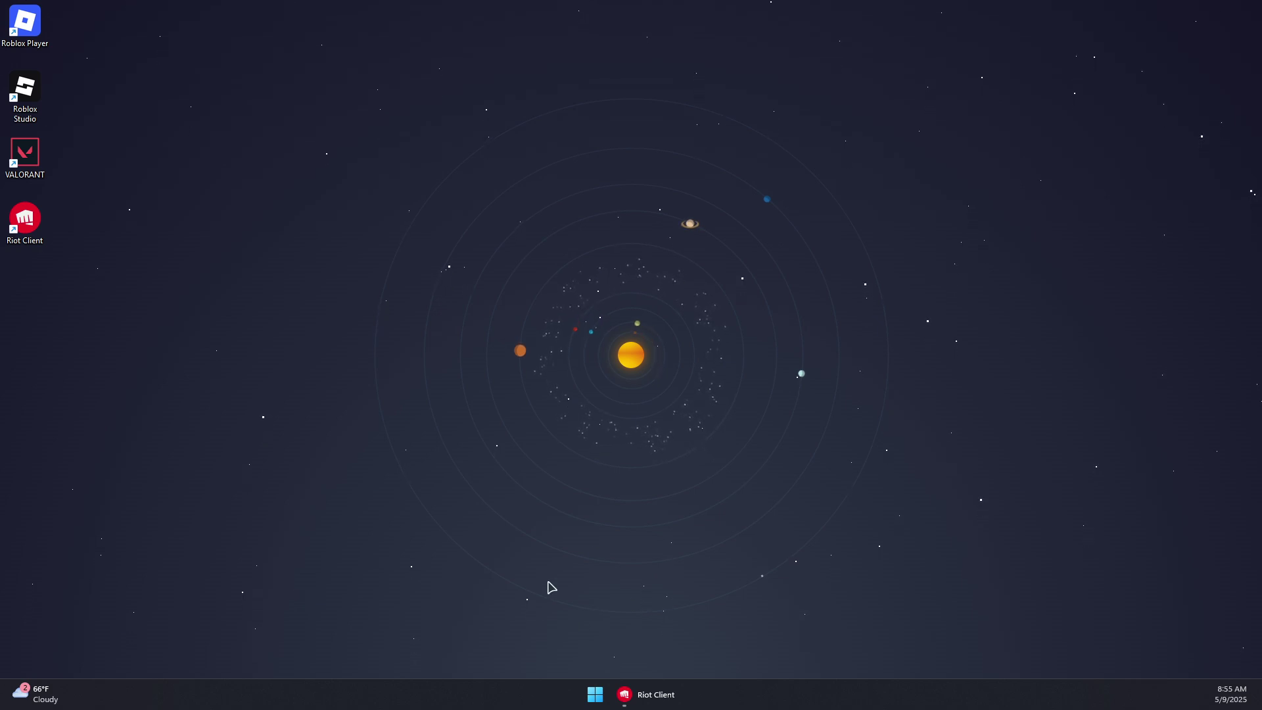
{"action": "left_click", "coordinate": [592, 695]}
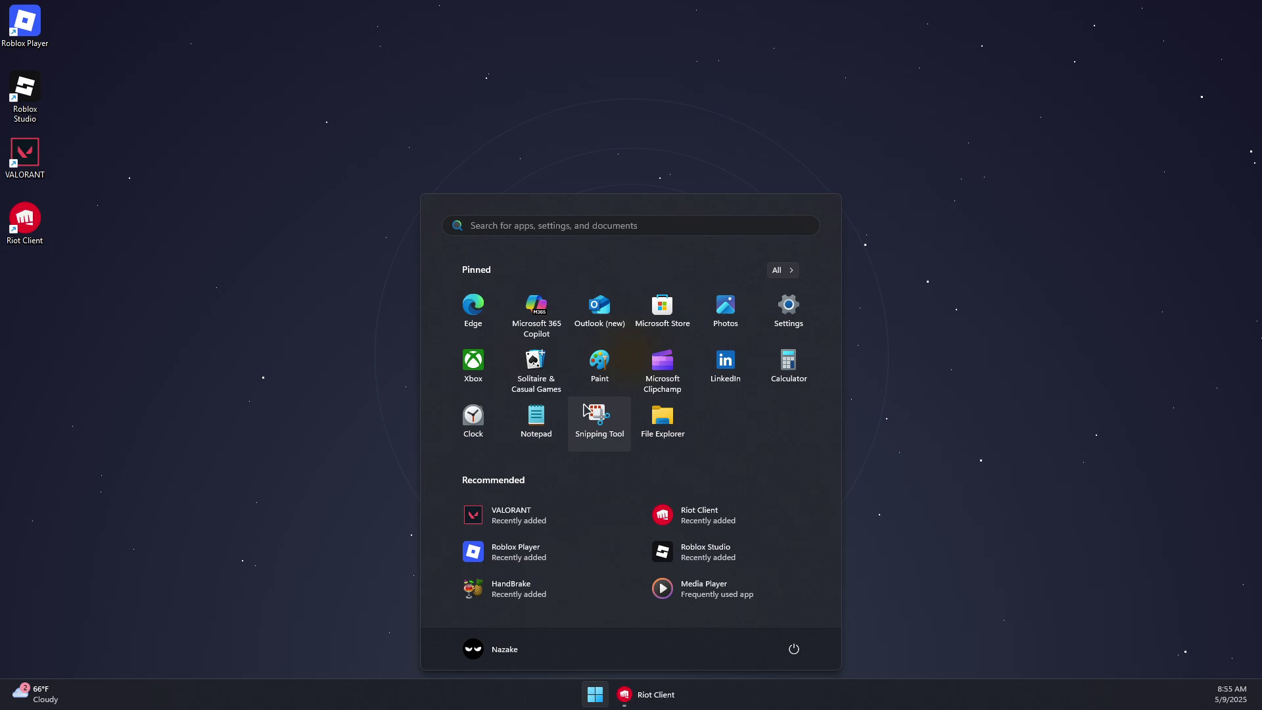
{"action": "type", "text": "nvi"}
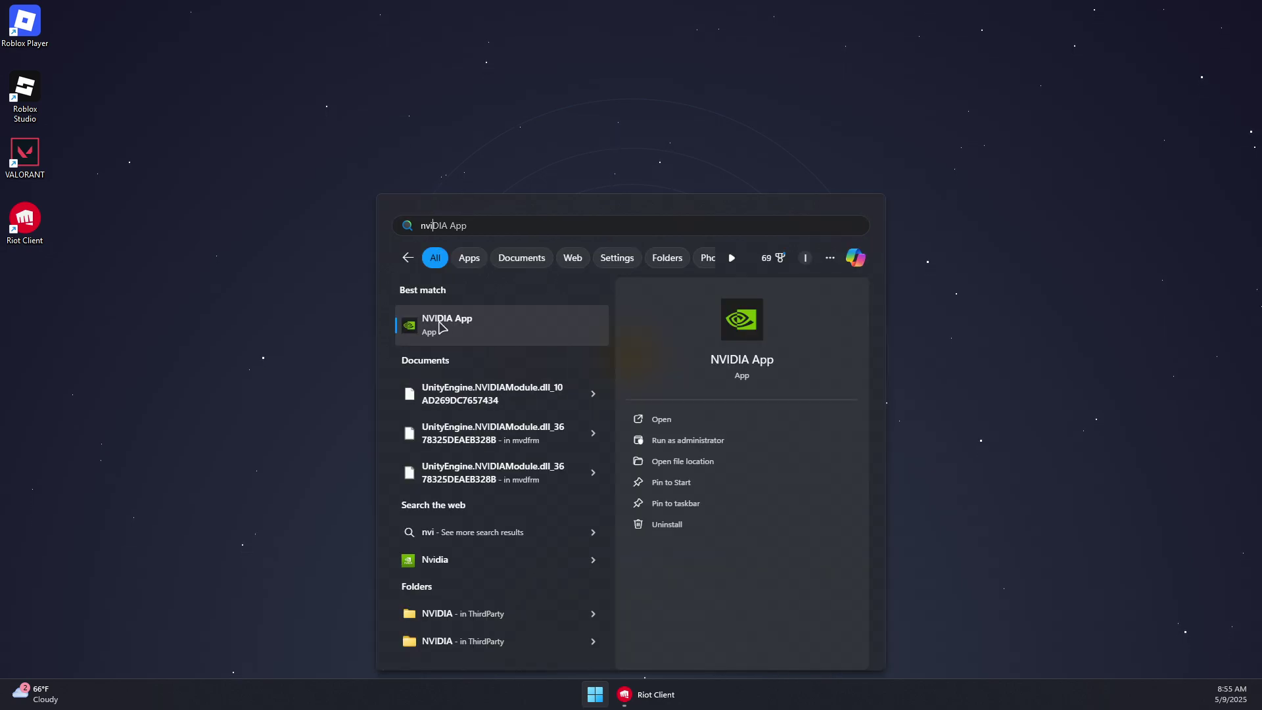
{"action": "left_click", "coordinate": [441, 327]}
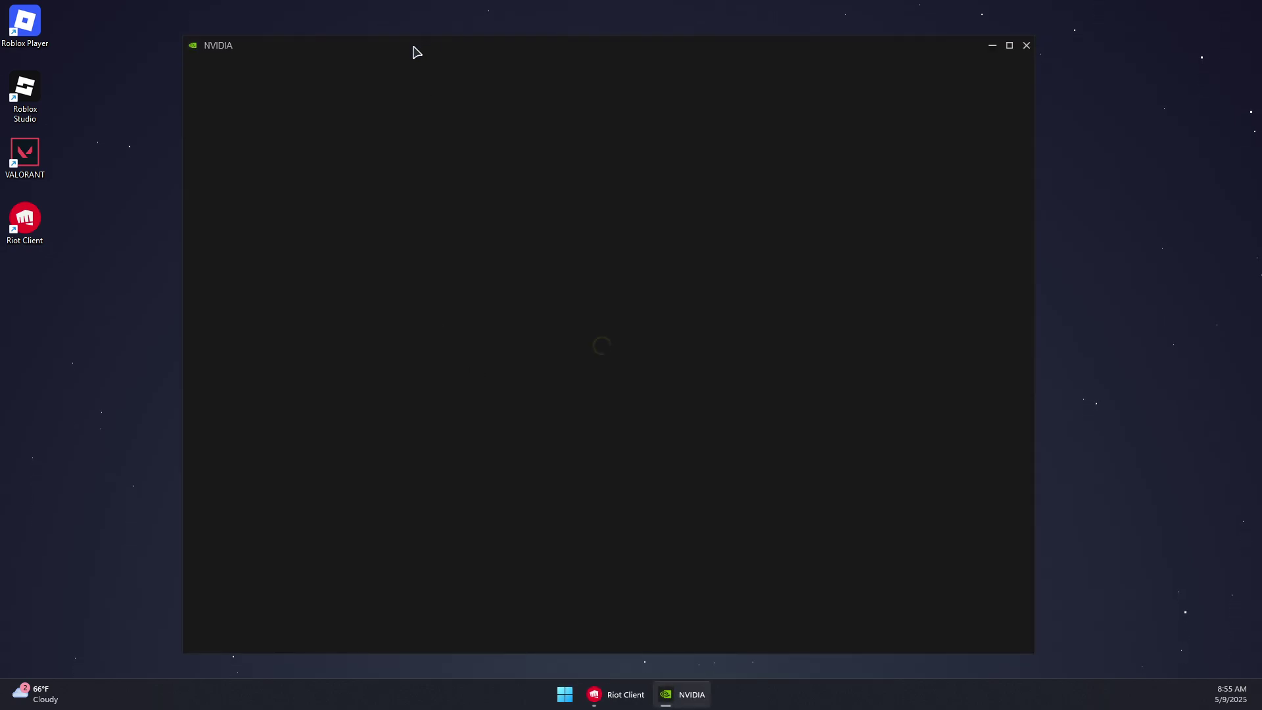
{"action": "left_click", "coordinate": [180, 119]}
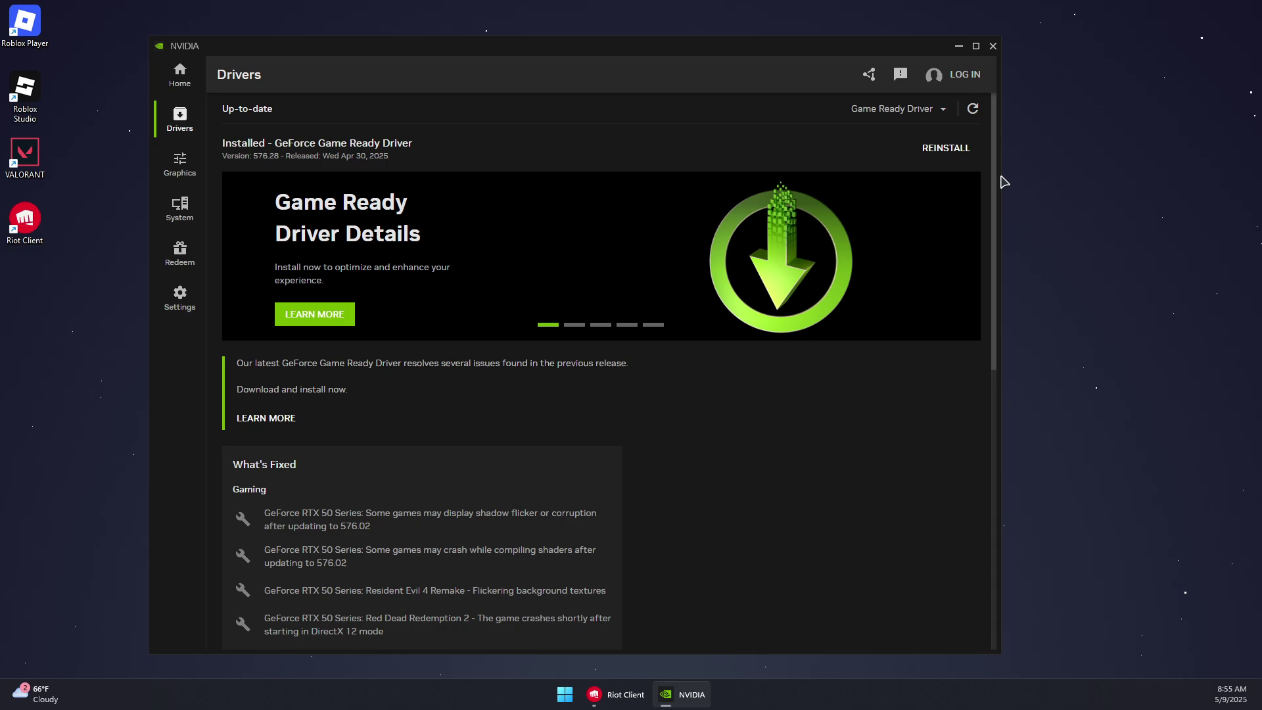
{"action": "left_click", "coordinate": [972, 109]}
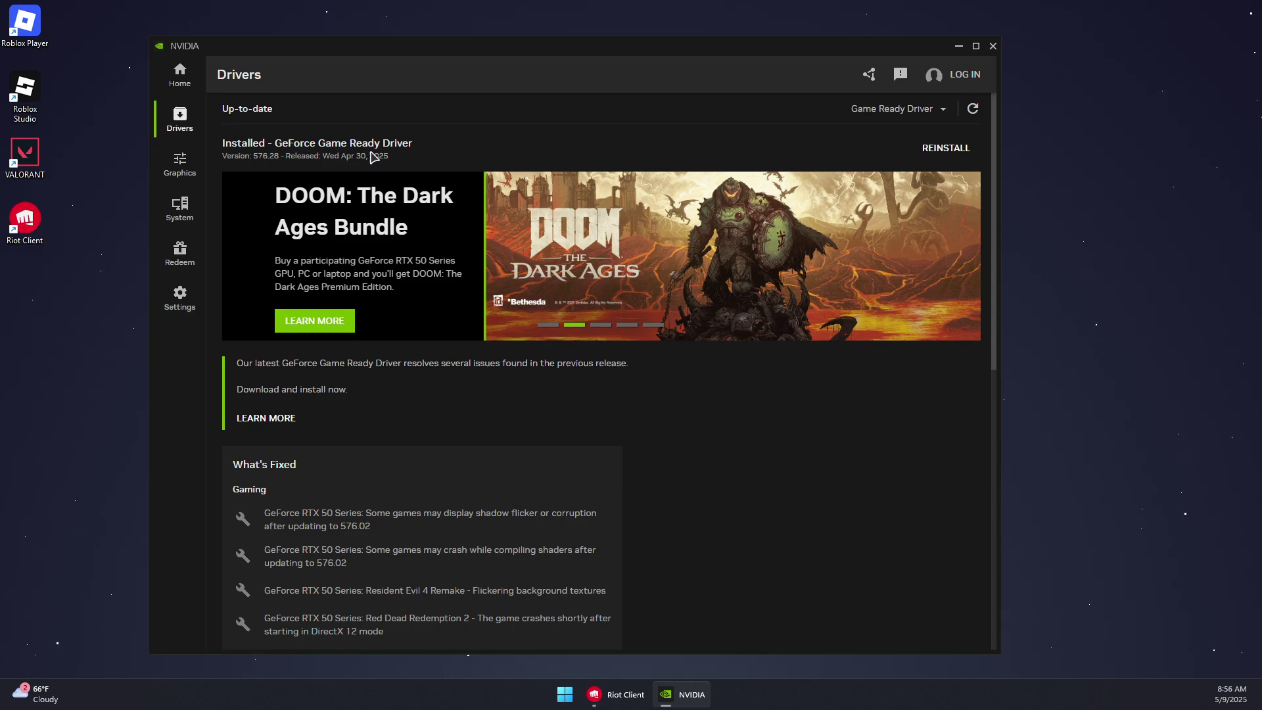
{"action": "left_click", "coordinate": [993, 47]}
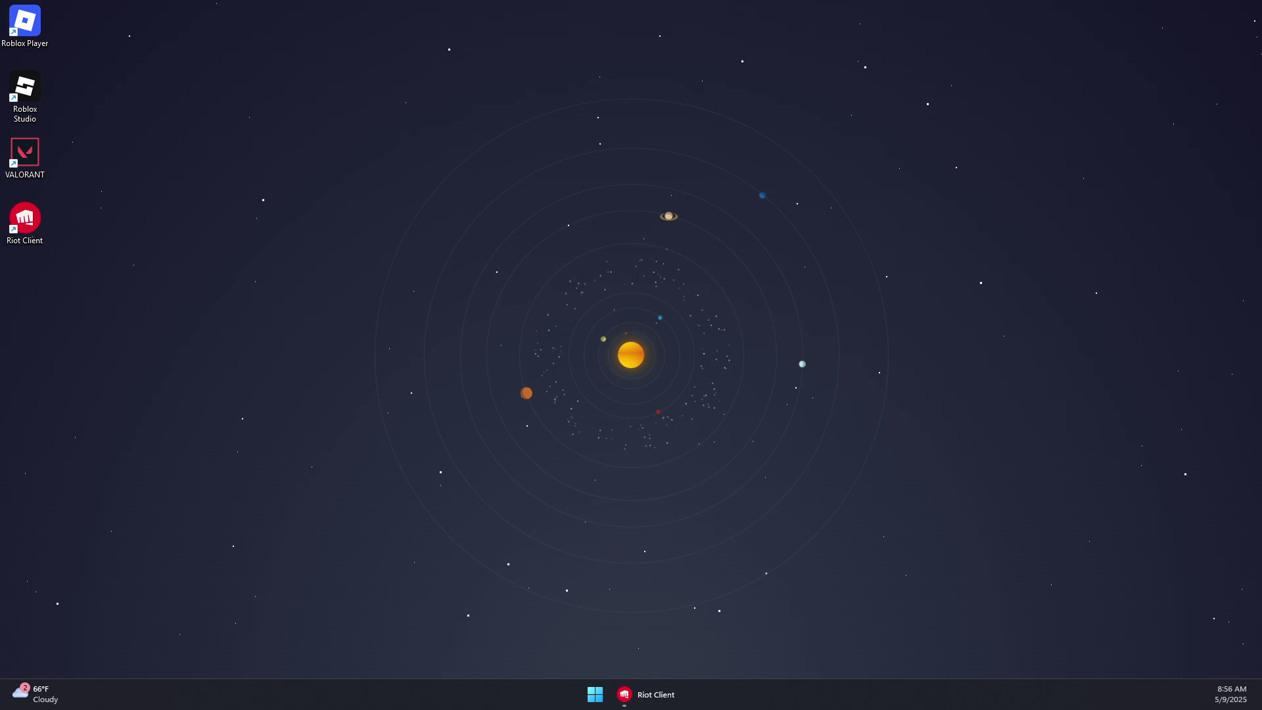
{"action": "left_click", "coordinate": [662, 706]}
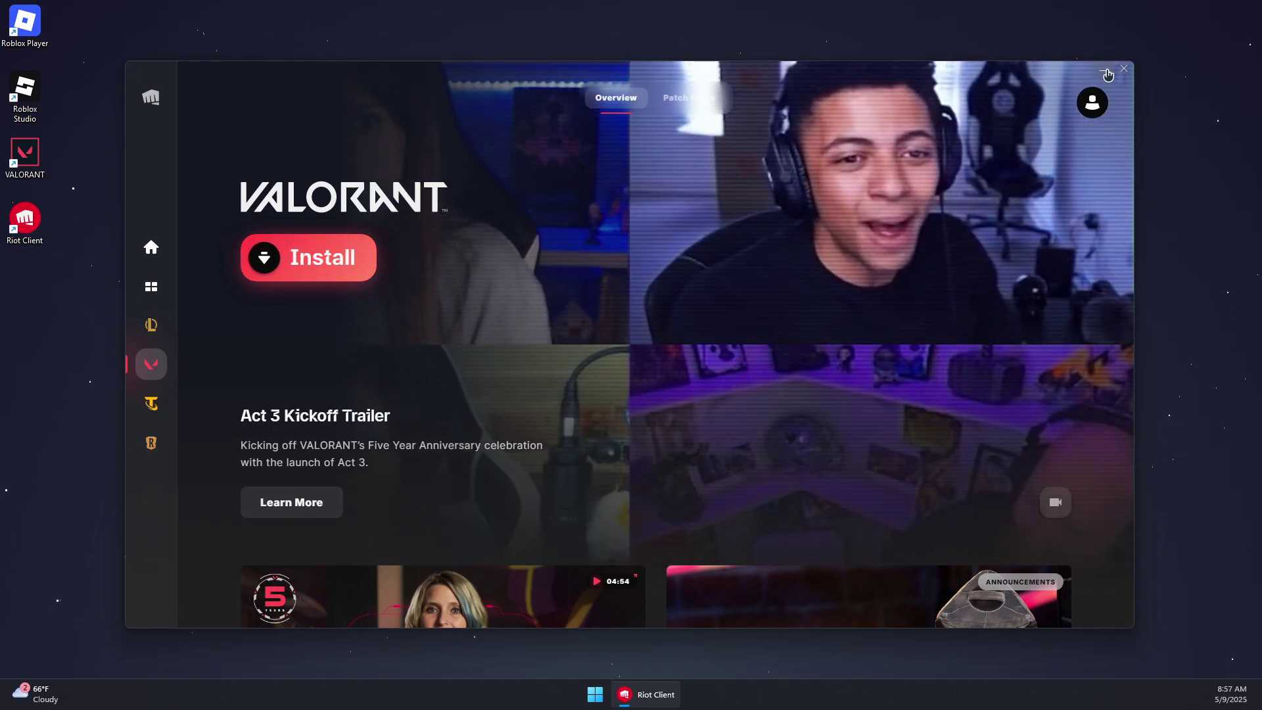
{"action": "left_click", "coordinate": [1106, 71]}
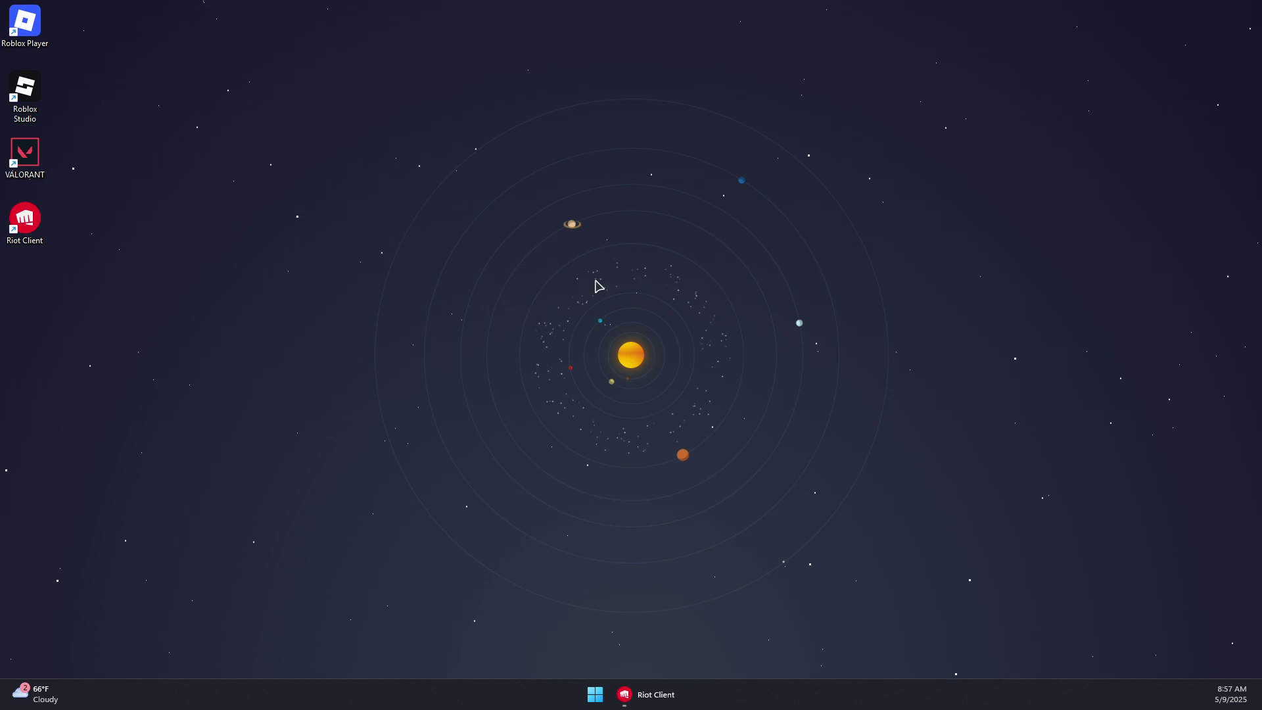
Launch an administrator terminal from the quick links and dismiss the stray Start search.
{"action": "right_click", "coordinate": [345, 227]}
{"action": "right_click", "coordinate": [595, 694]}
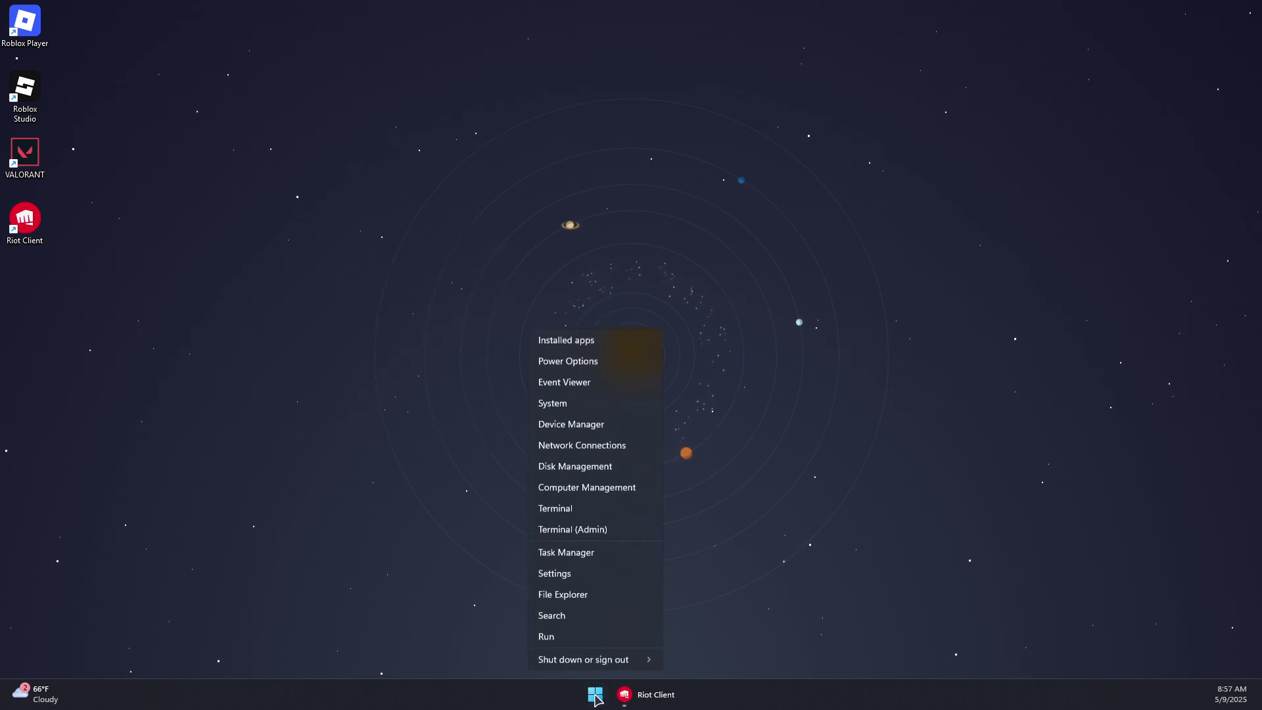
{"action": "left_click", "coordinate": [597, 506]}
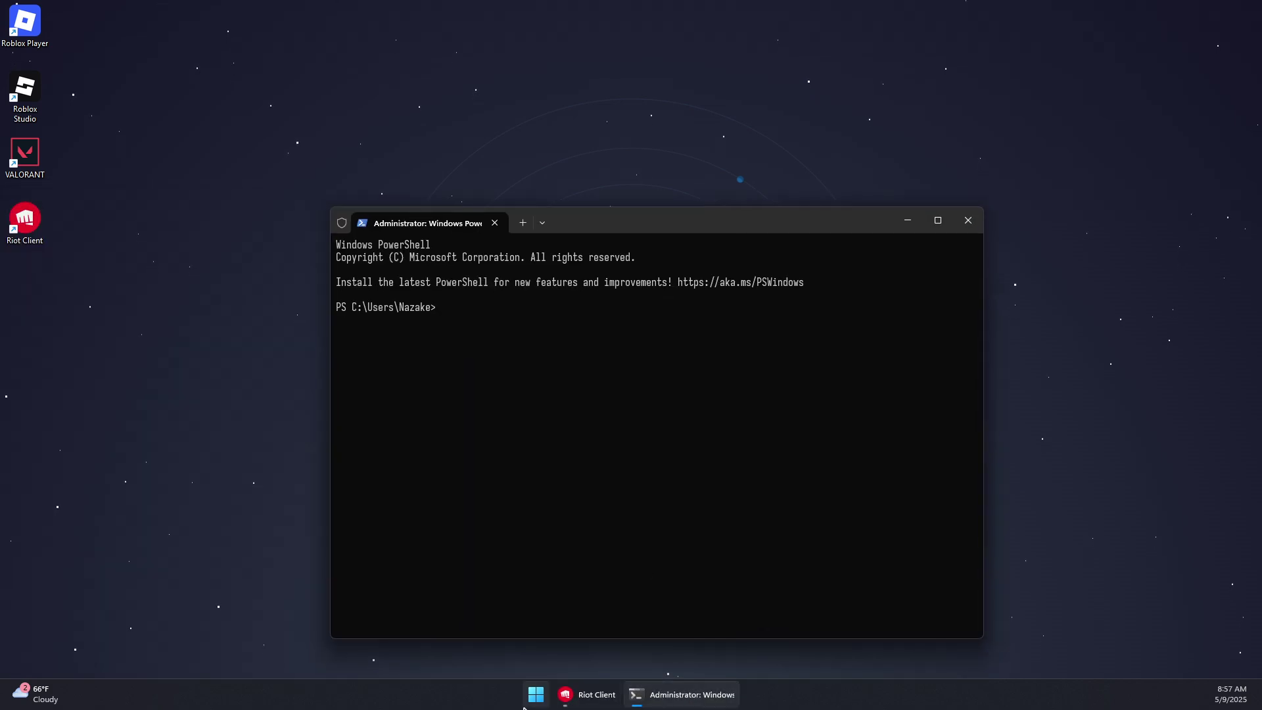
{"action": "left_click", "coordinate": [527, 700]}
{"action": "type", "text": "c"}
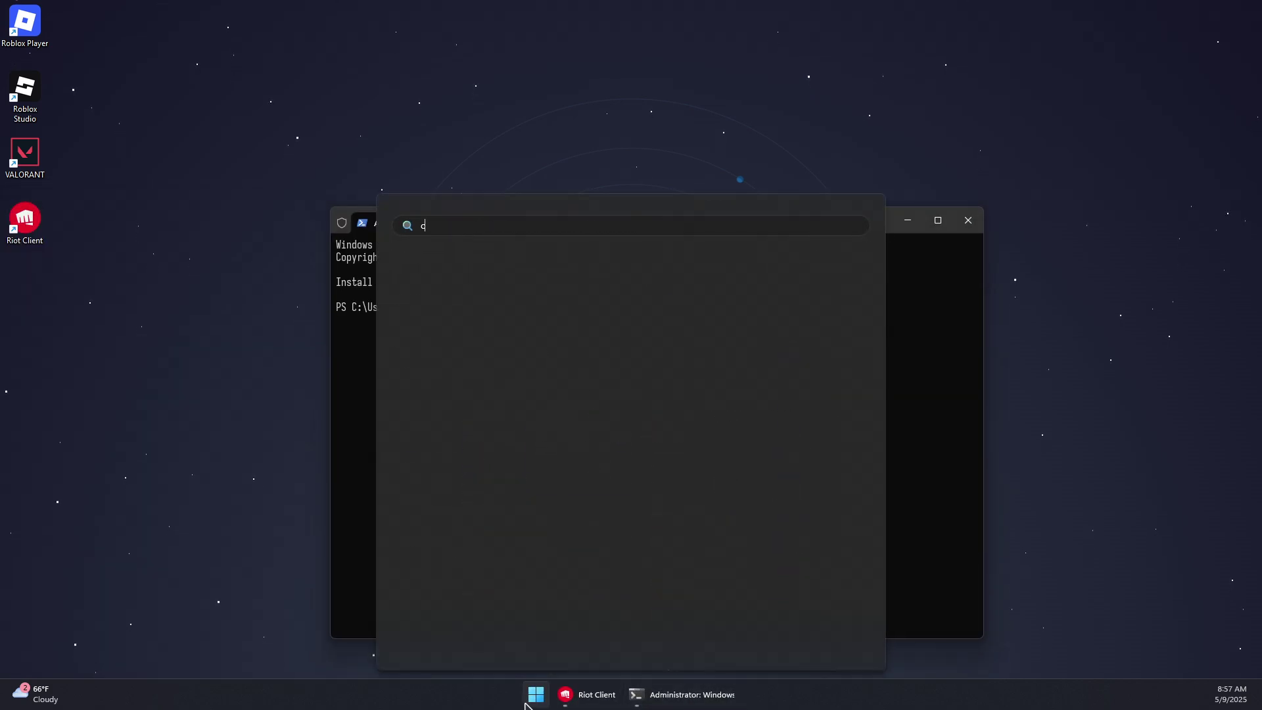
{"action": "type", "text": "md"}
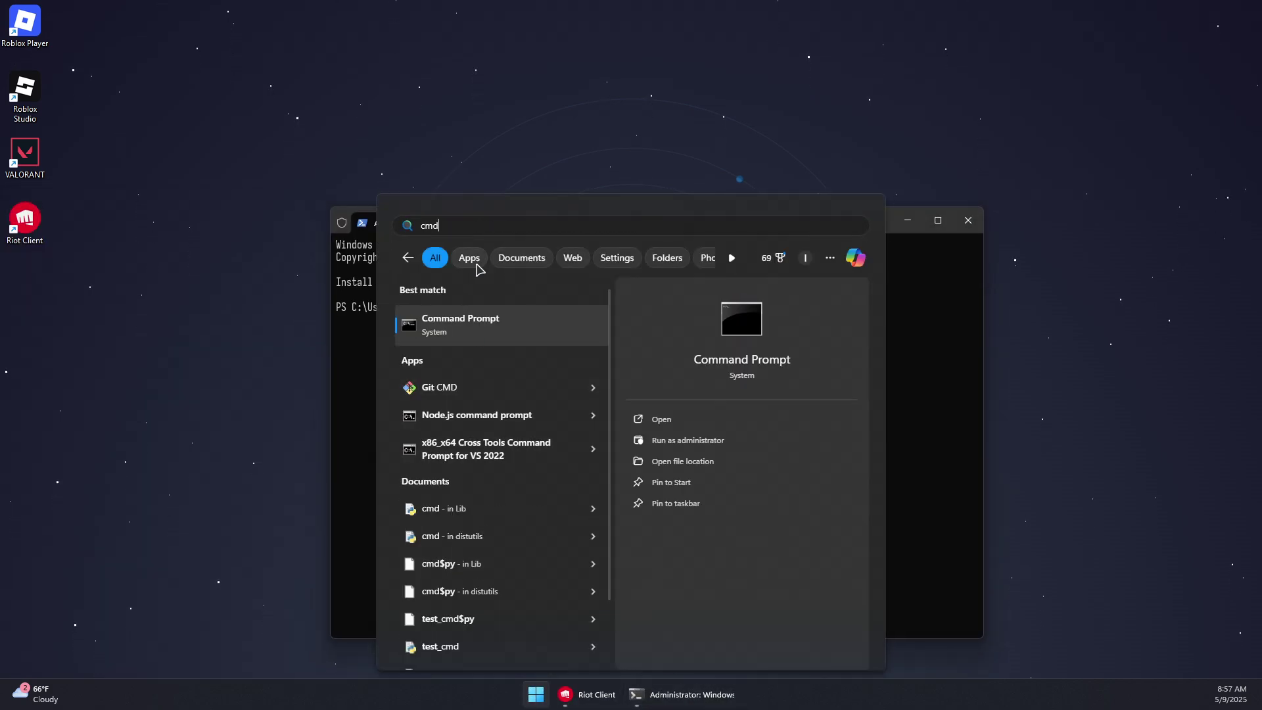
{"action": "key", "text": "Escape"}
{"action": "type", "text": "sc delete vg"}
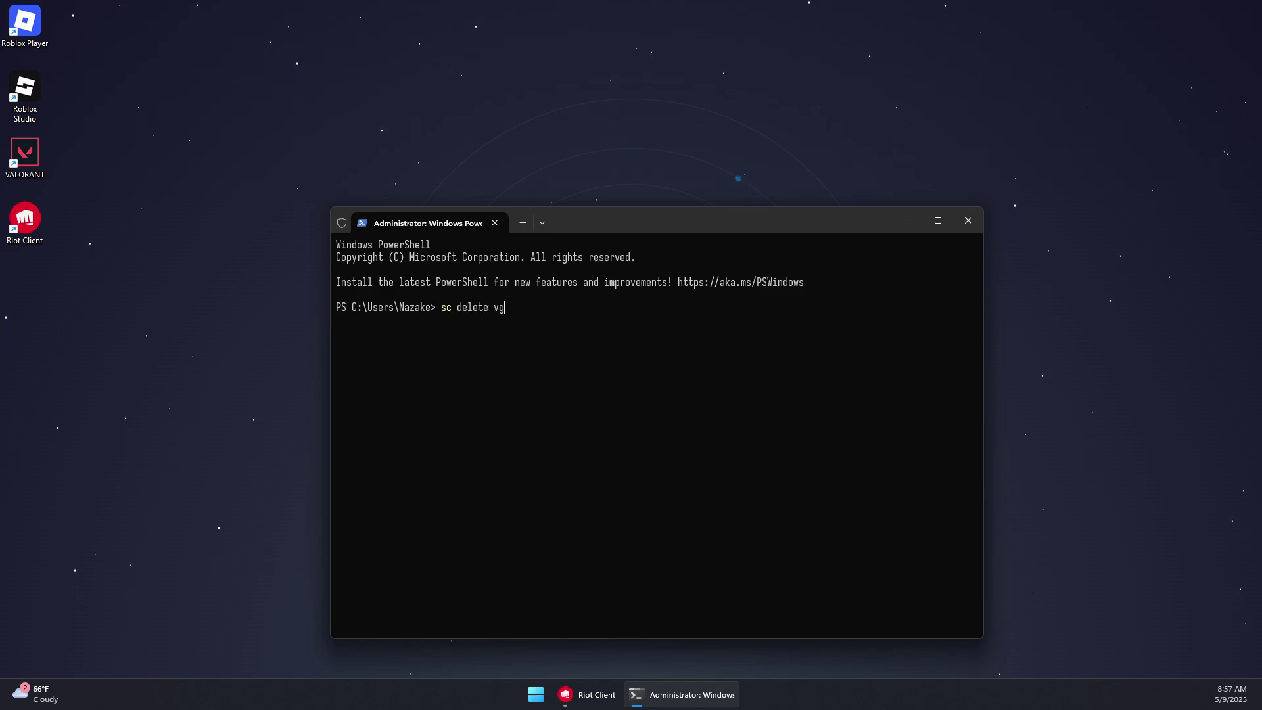
{"action": "type", "text": "c"}
{"action": "type", "text": "sc delete vgk"}
Run 'sc delete vgc' and 'sc delete vgk', then close the PowerShell window.
{"action": "key", "text": "Return"}
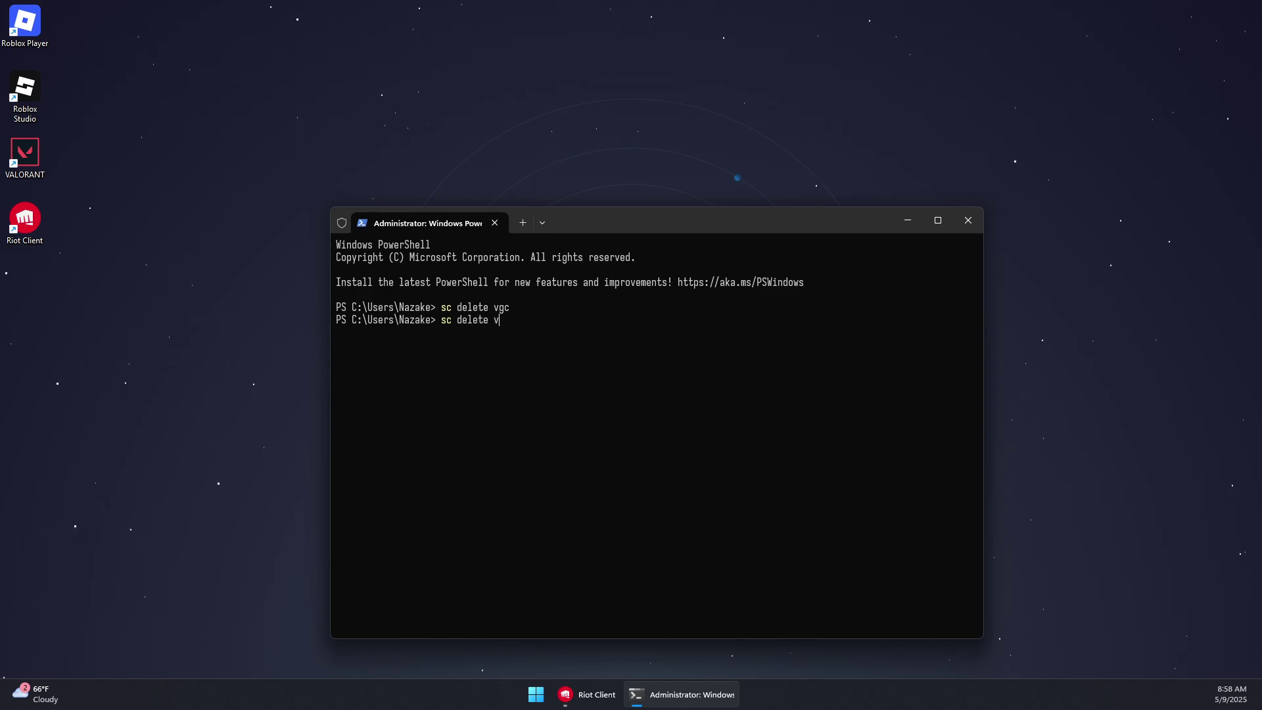
{"action": "key", "text": "Return"}
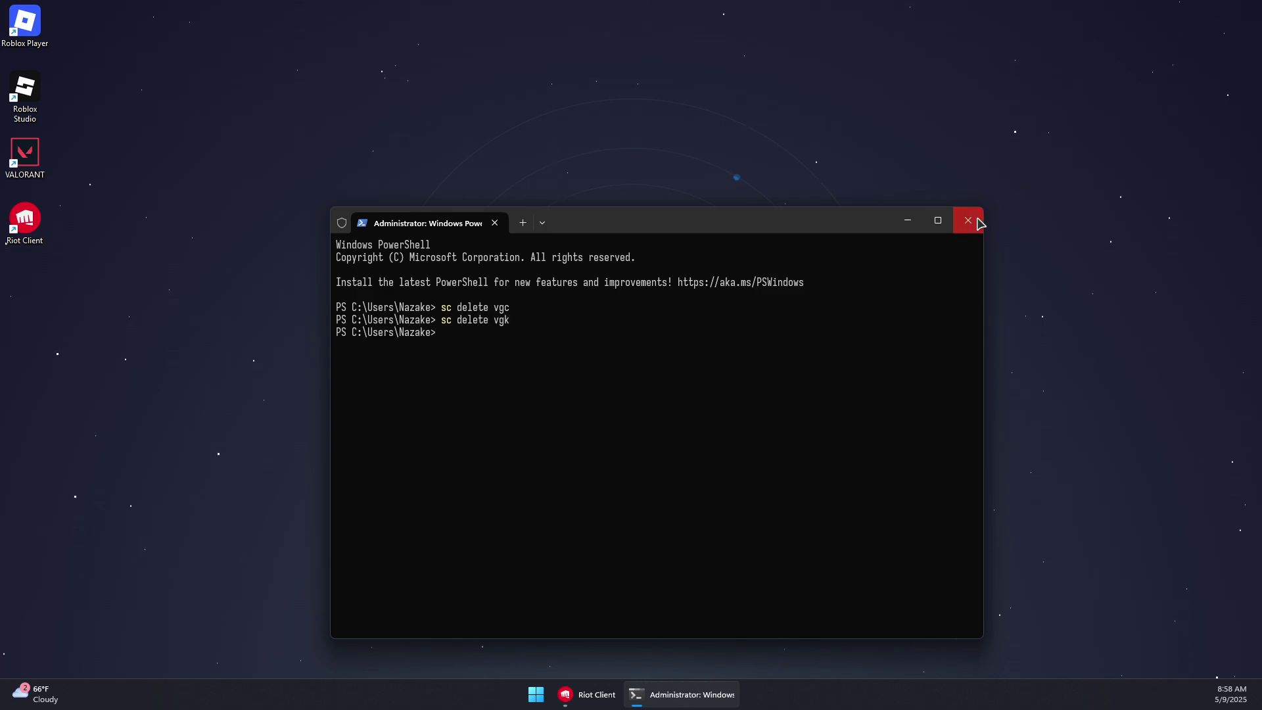
{"action": "left_click", "coordinate": [968, 220]}
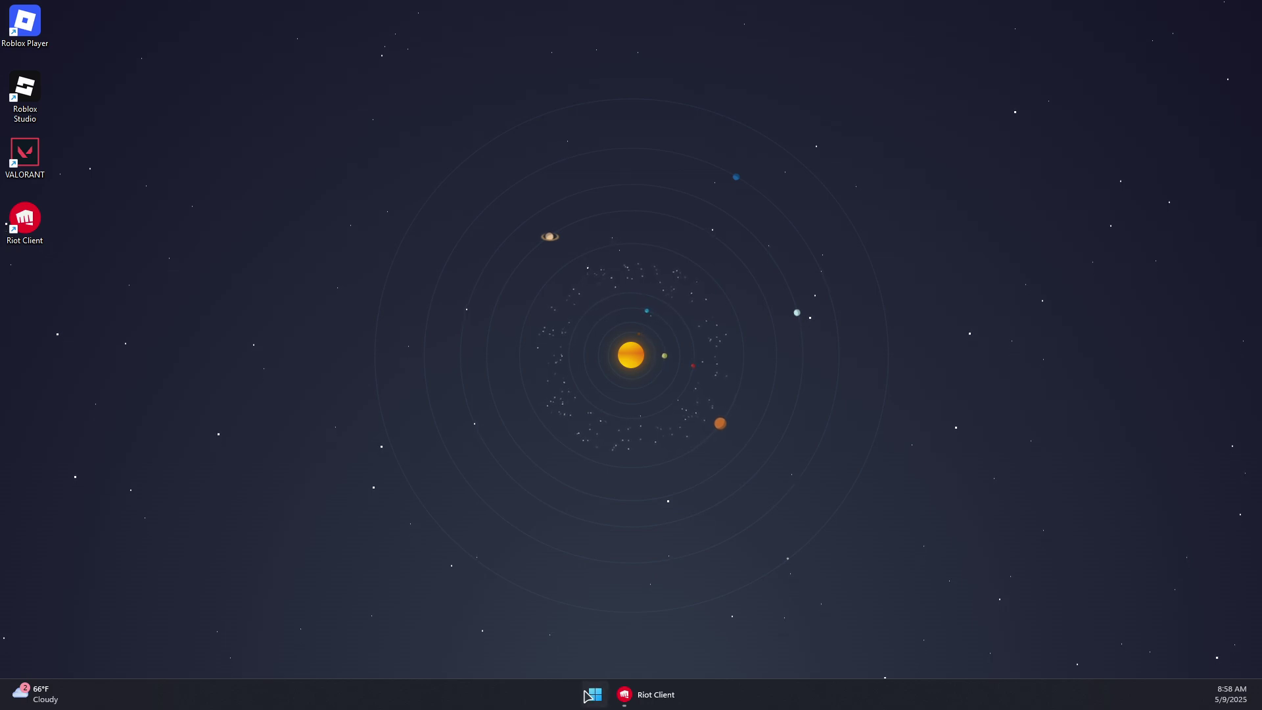
{"action": "left_click", "coordinate": [588, 696]}
{"action": "left_click", "coordinate": [666, 426]}
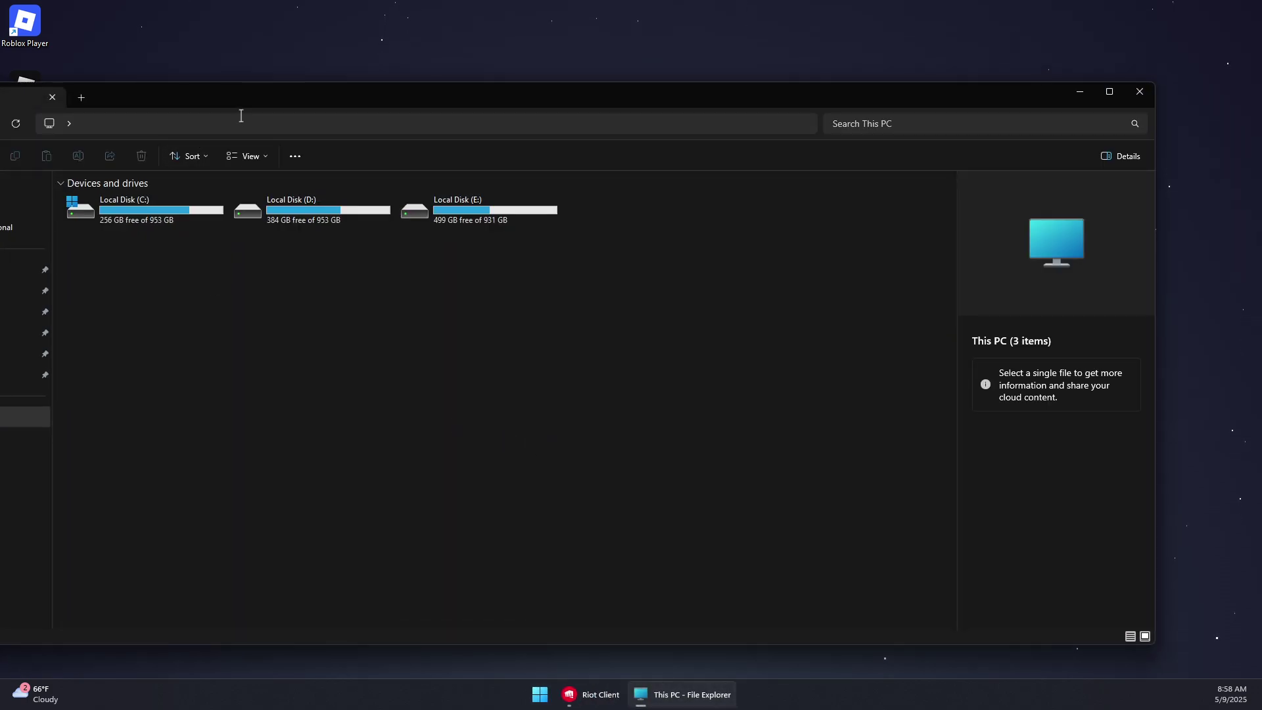
{"action": "double_click", "coordinate": [301, 202]}
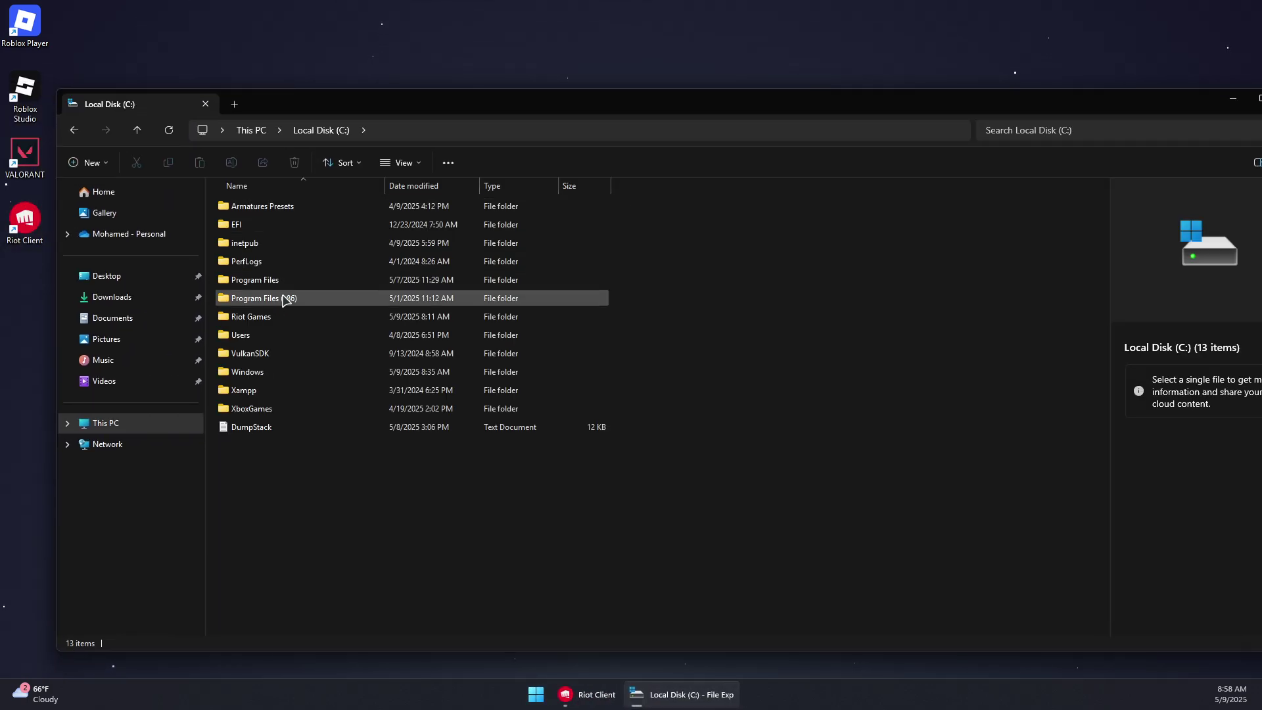
{"action": "double_click", "coordinate": [283, 300]}
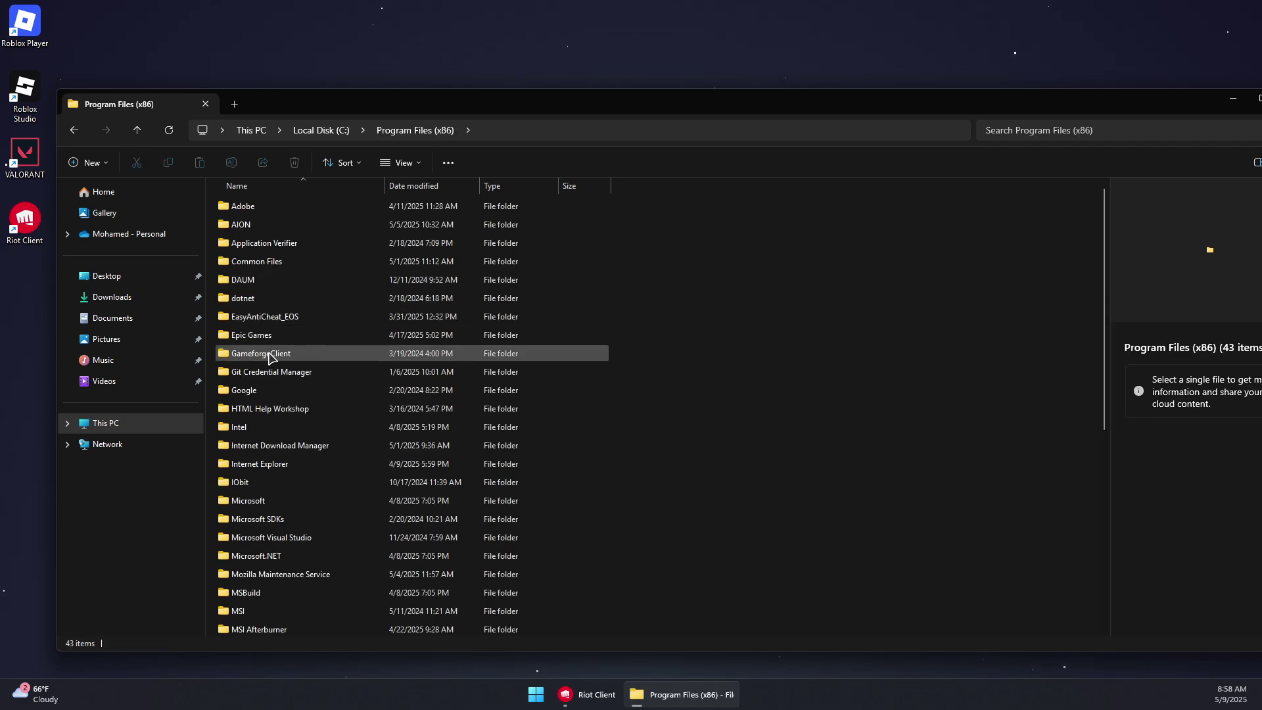
{"action": "left_click", "coordinate": [319, 353]}
{"action": "scroll", "coordinate": [325, 359], "scroll_direction": "down", "scroll_amount": 1}
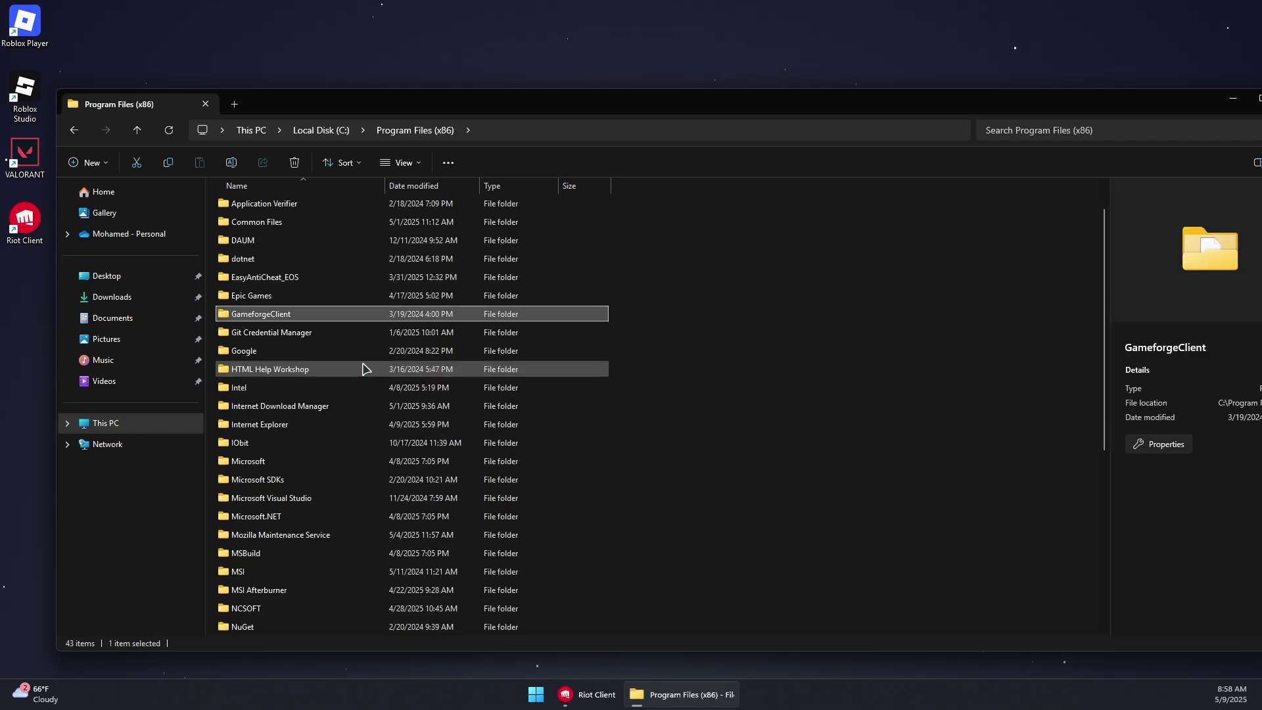
{"action": "left_click", "coordinate": [296, 370]}
{"action": "scroll", "coordinate": [297, 370], "scroll_direction": "down", "scroll_amount": 5}
{"action": "left_click", "coordinate": [287, 387]}
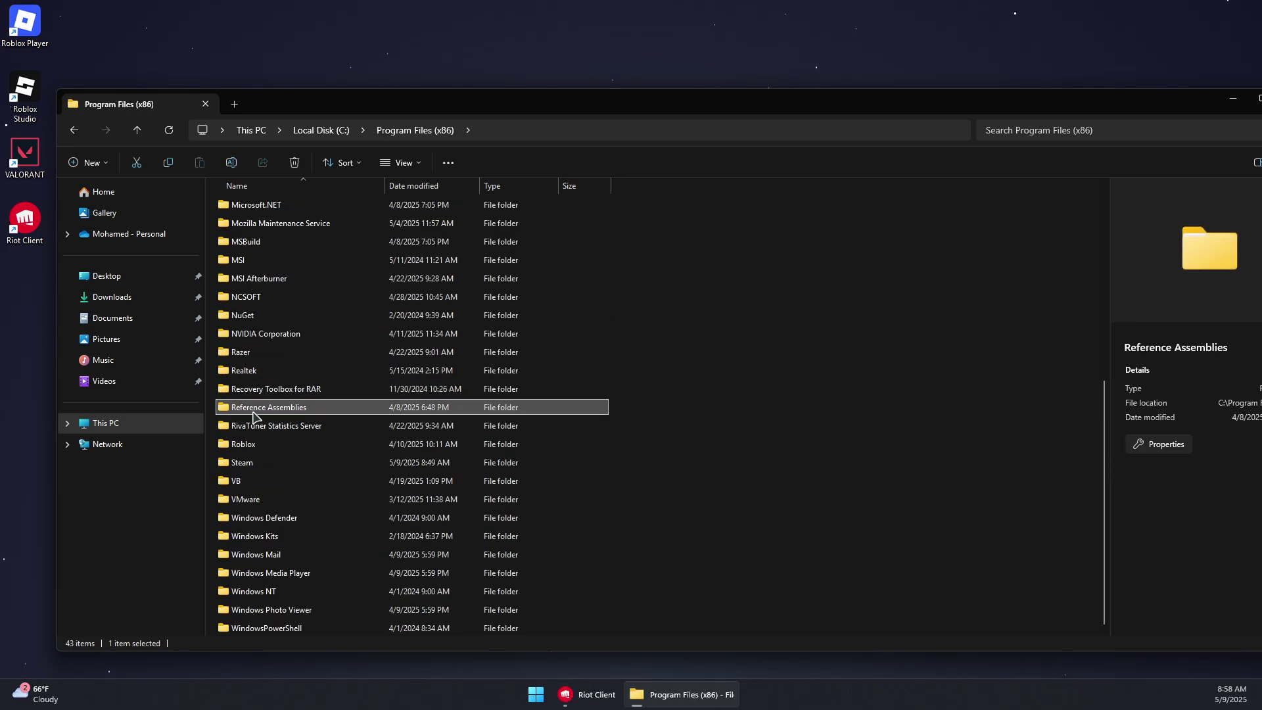
{"action": "left_click", "coordinate": [299, 419]}
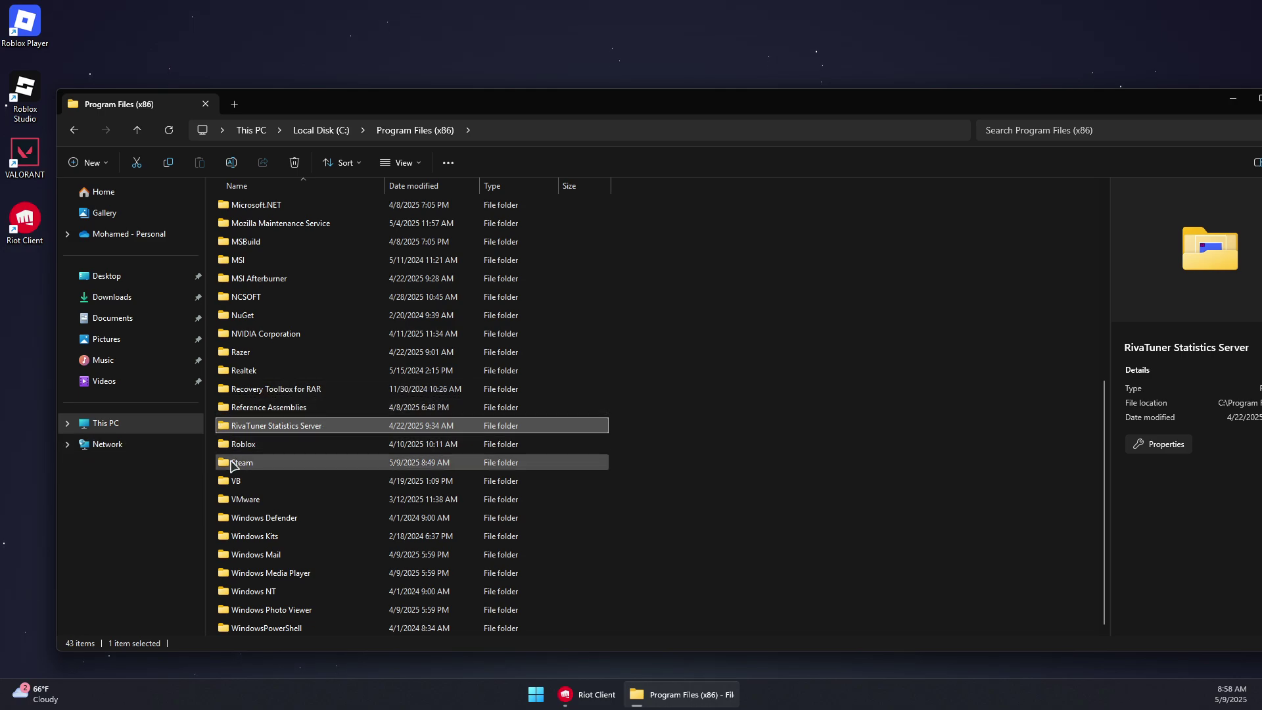
{"action": "right_click", "coordinate": [280, 431]}
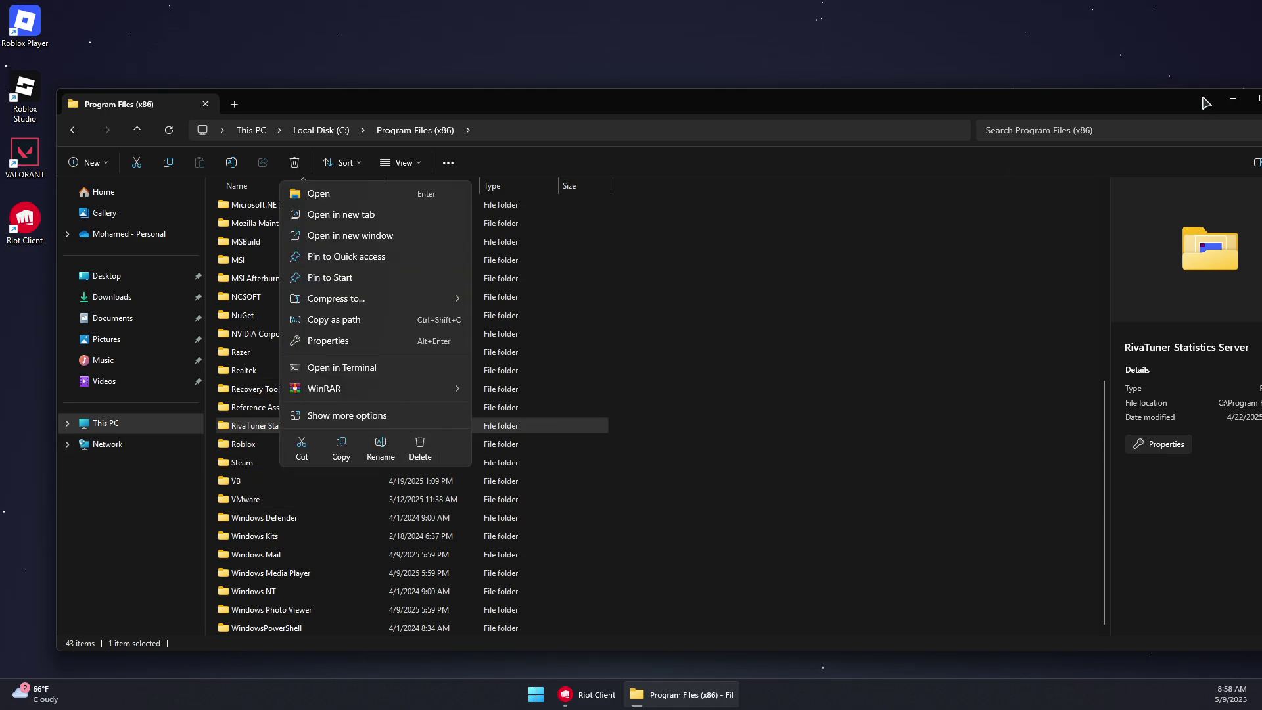
{"action": "left_click_drag", "start_coordinate": [1207, 103], "coordinate": [1085, 95]}
{"action": "left_click", "coordinate": [1093, 95]}
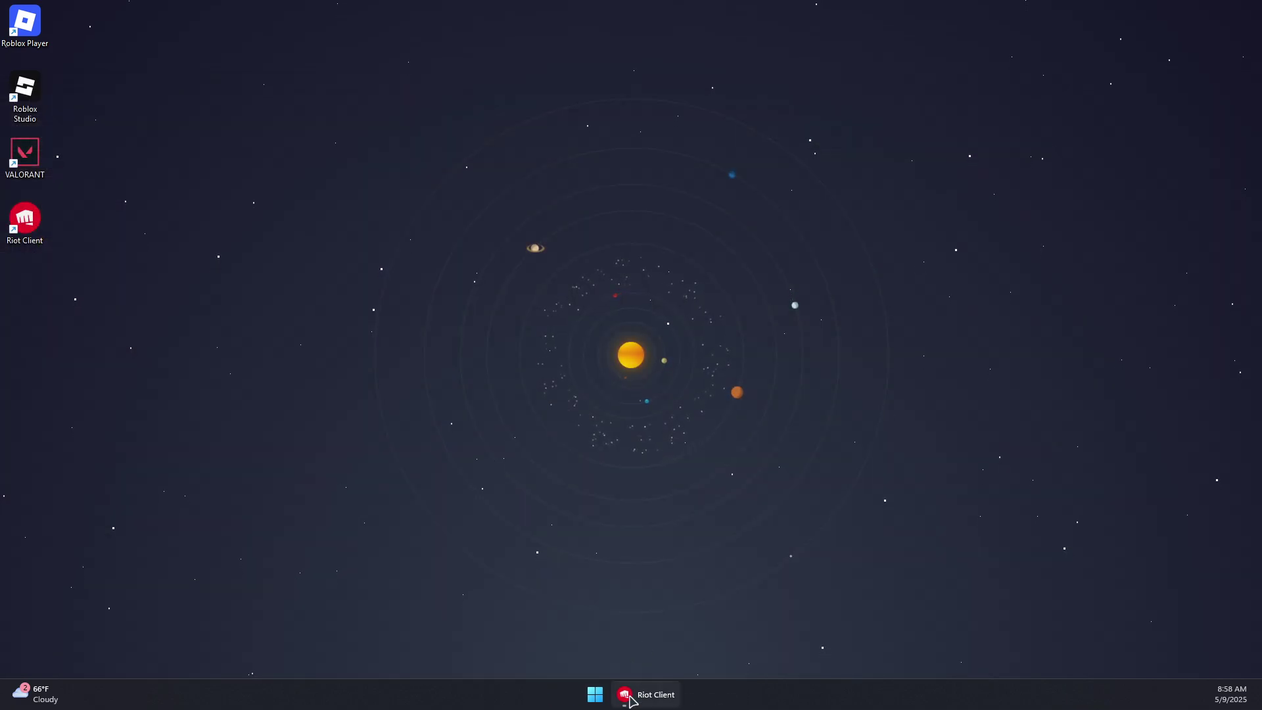
{"action": "left_click", "coordinate": [650, 694]}
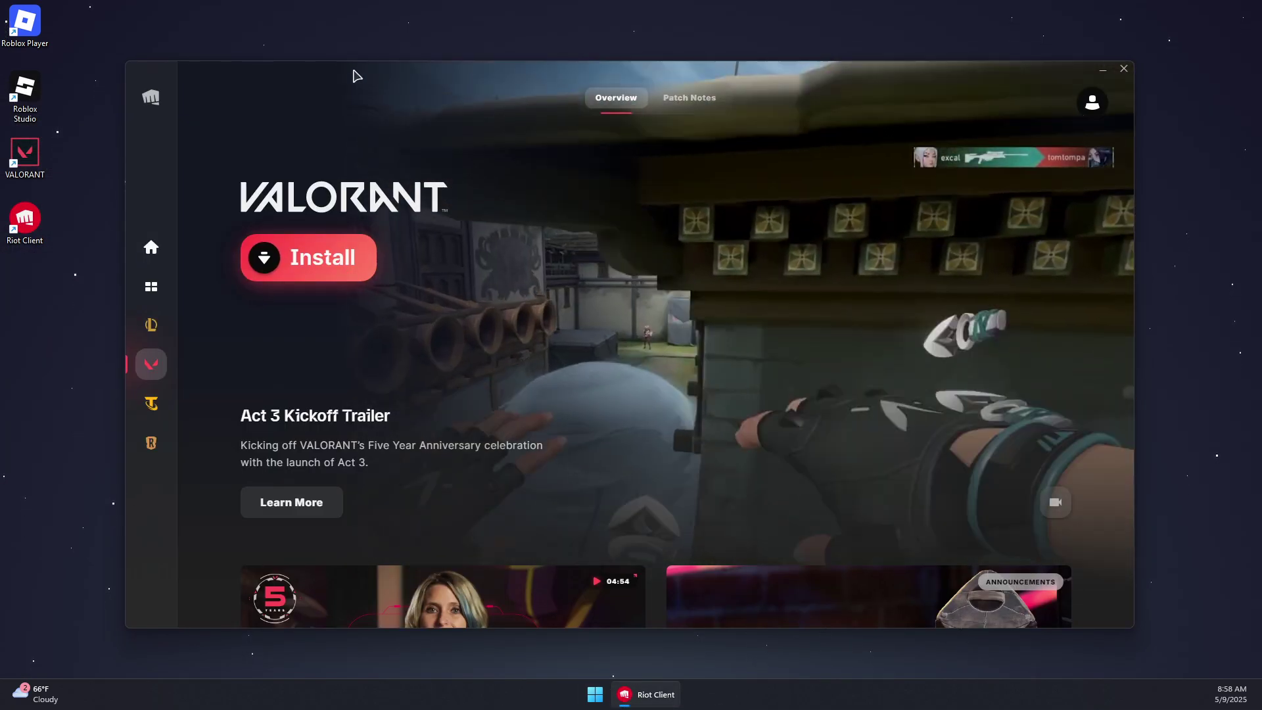
{"action": "left_click_drag", "start_coordinate": [358, 76], "coordinate": [395, 82]}
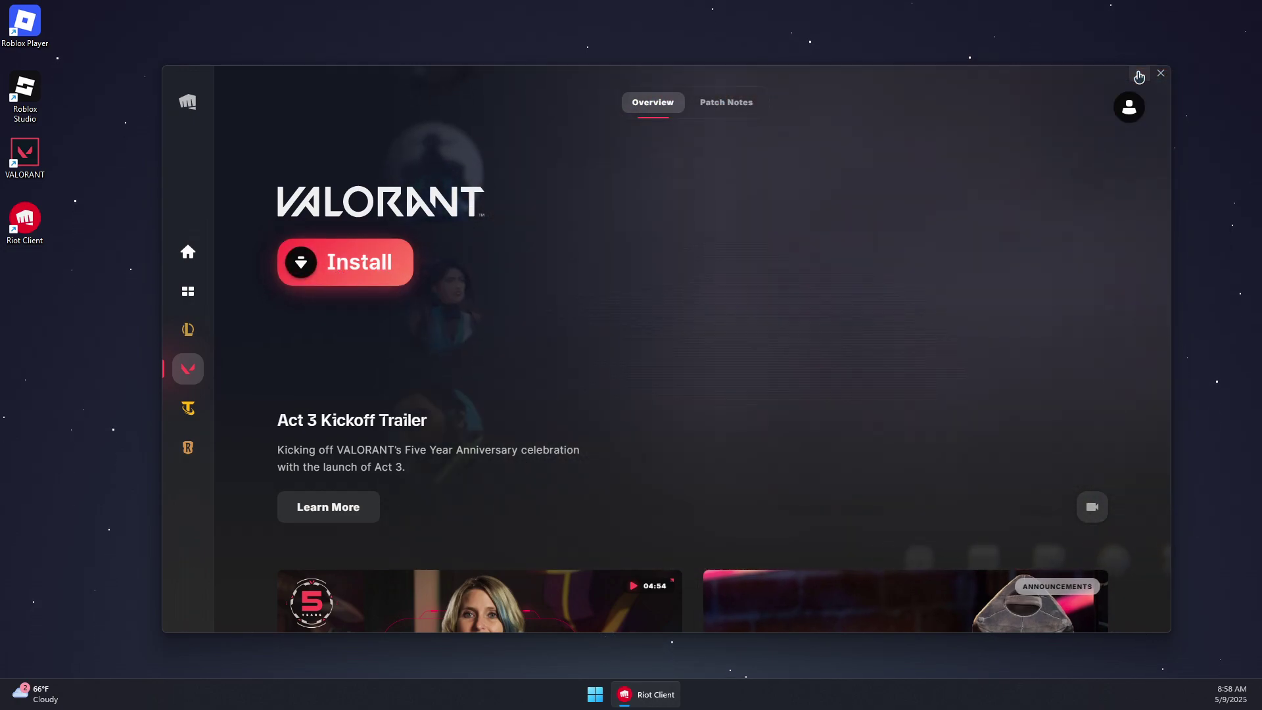
{"action": "left_click", "coordinate": [1138, 76]}
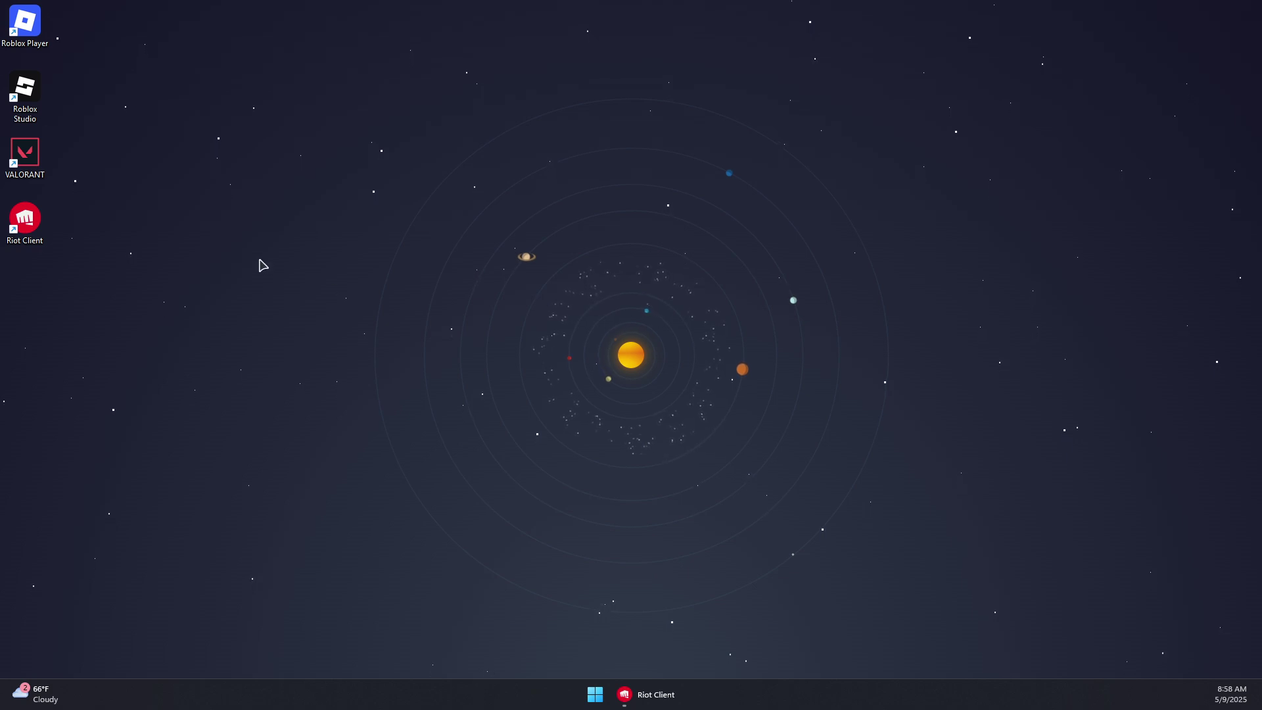